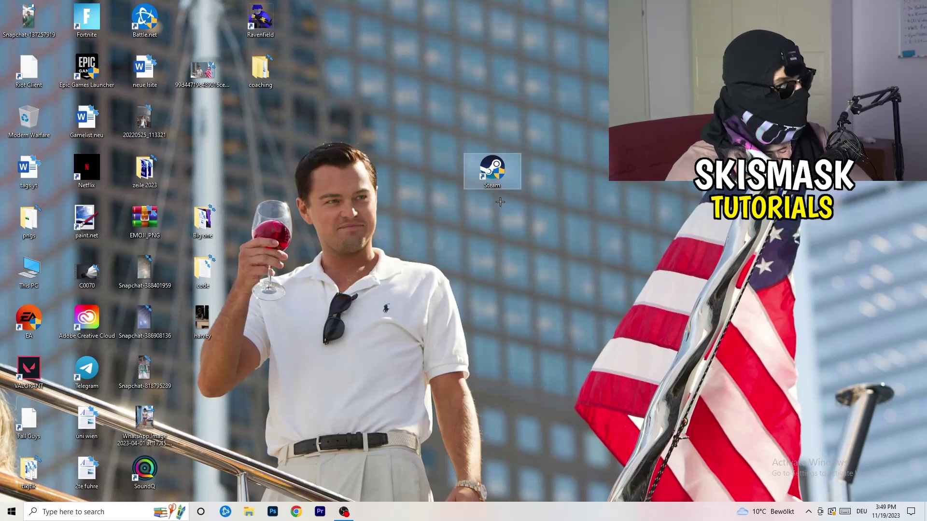
- Review the compatibility settings in the Steam desktop shortcut's properties and accept them
right_click(500, 171)
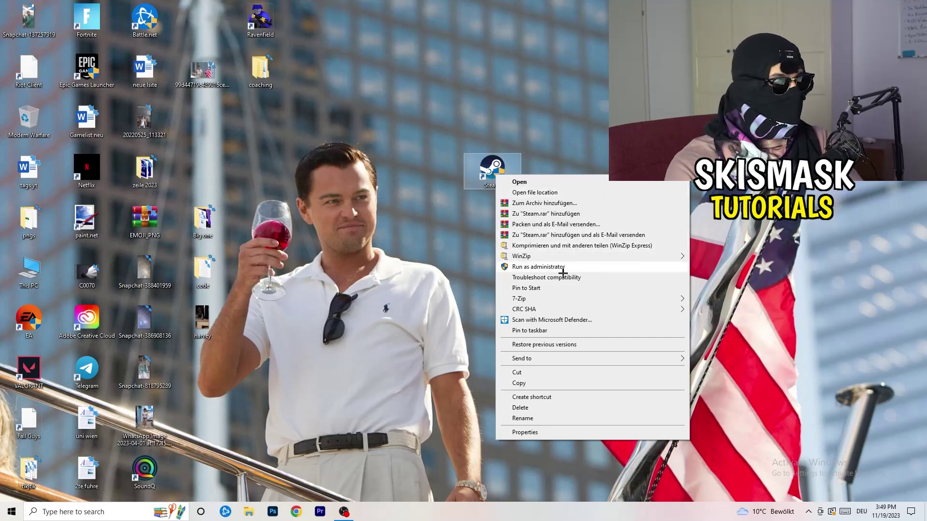
left_click(527, 432)
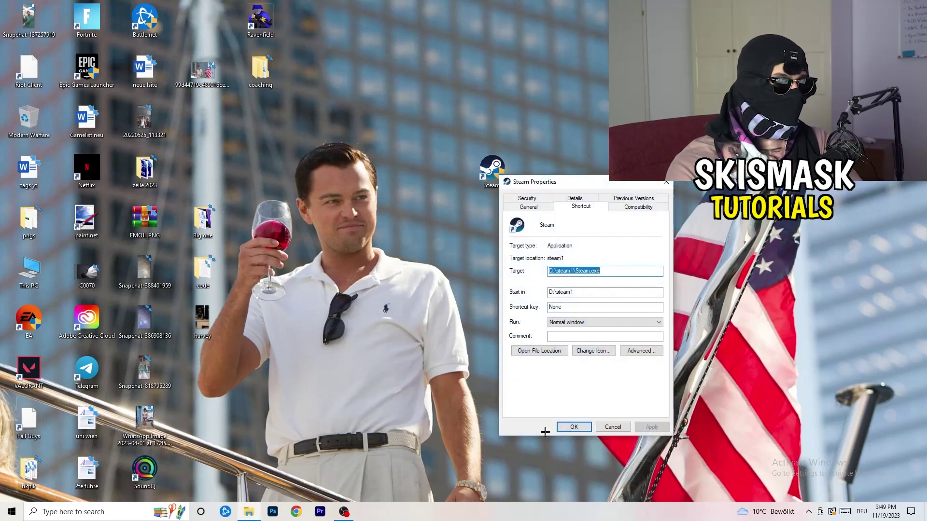
left_click_drag(581, 180, 411, 139)
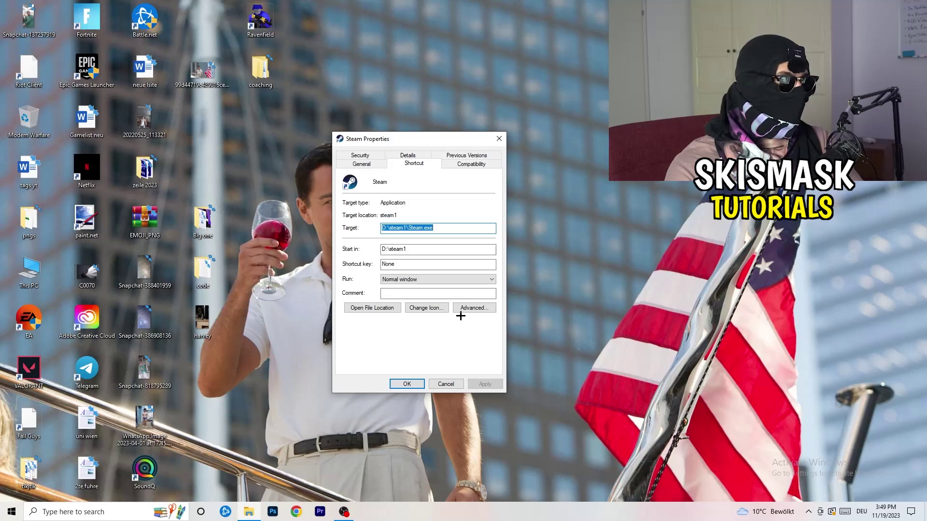
left_click(476, 165)
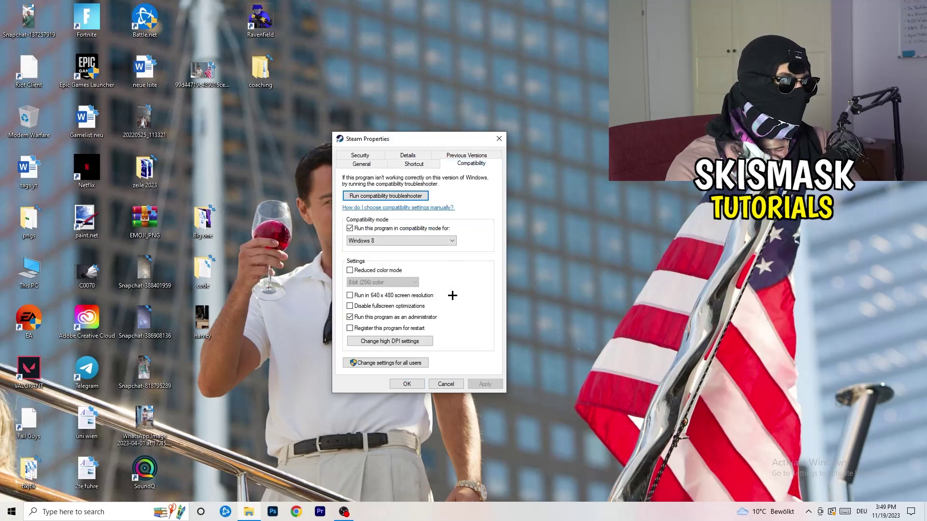
left_click_drag(424, 142, 534, 101)
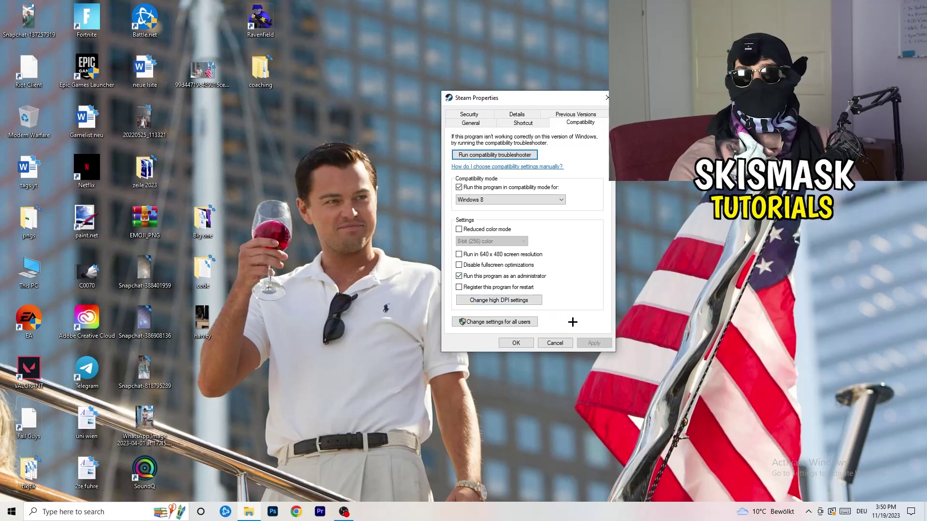
left_click(520, 344)
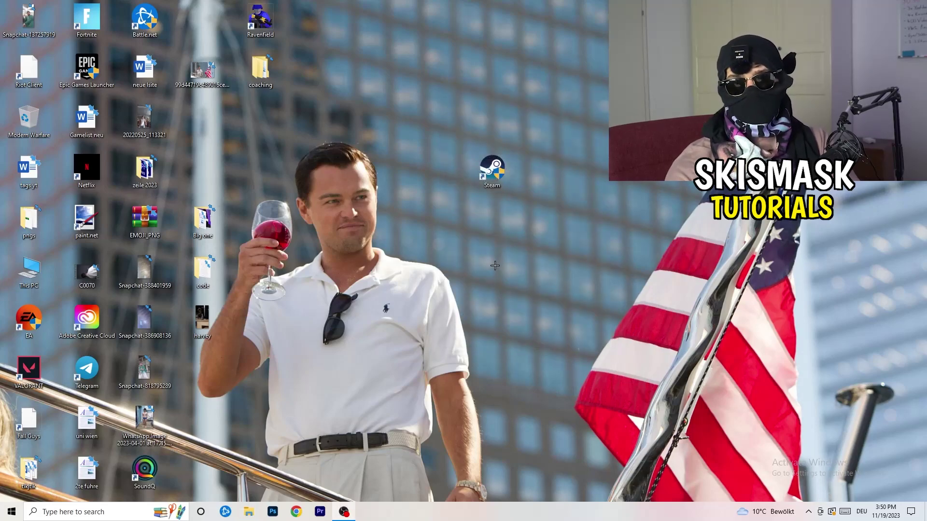
- Move the Steam shortcut across the desktop beside the man's head, and recheck the compatibility settings in its properties
left_click_drag(492, 169, 436, 170)
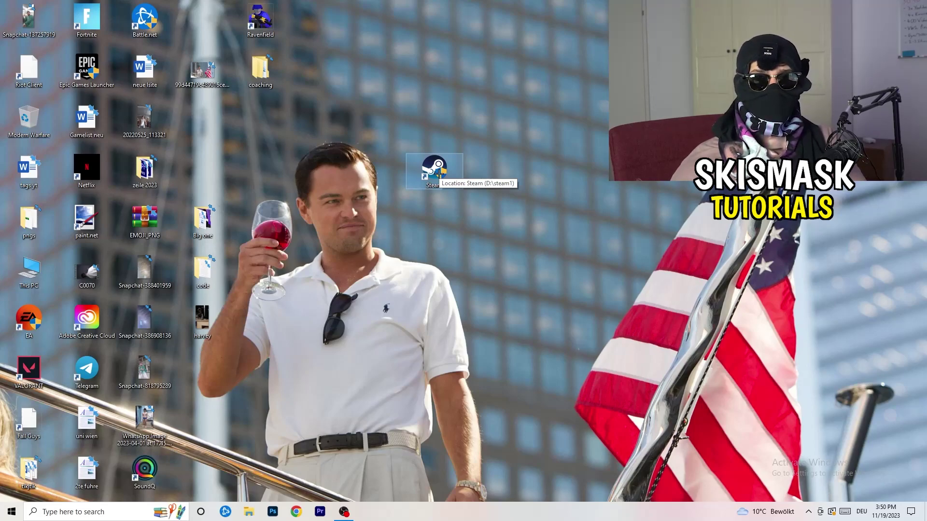
left_click_drag(439, 175, 322, 175)
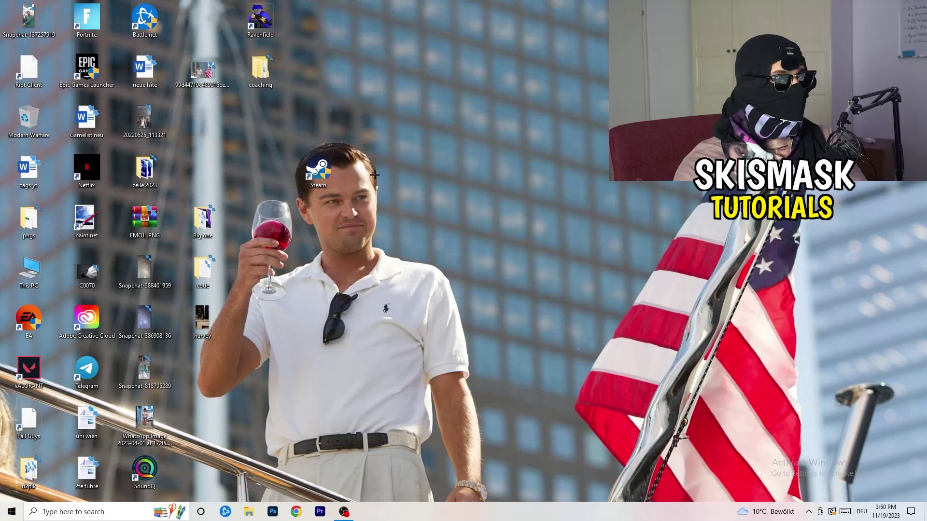
right_click(319, 180)
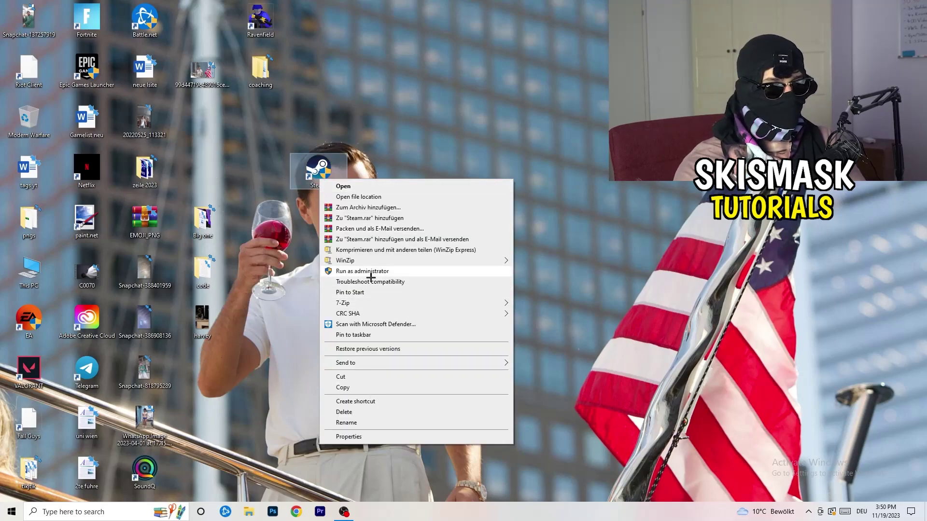
left_click(344, 436)
left_click(452, 211)
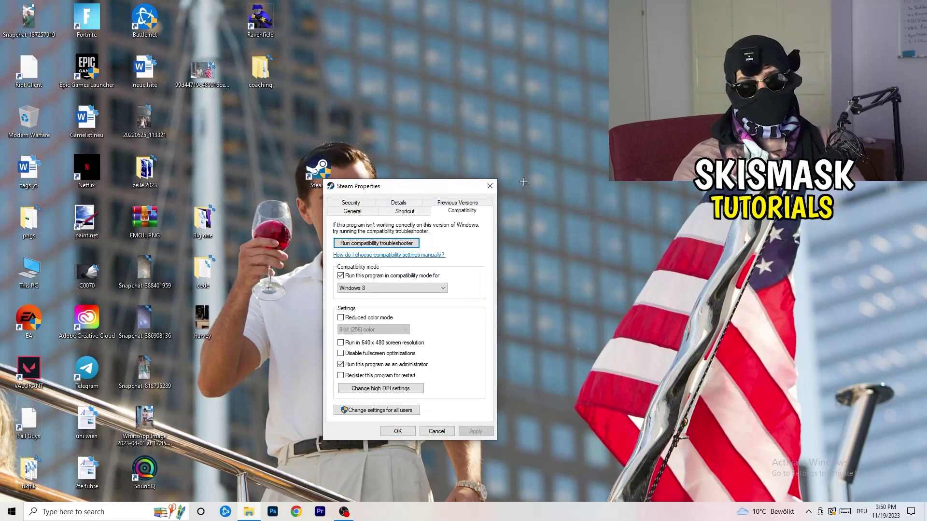
left_click(490, 187)
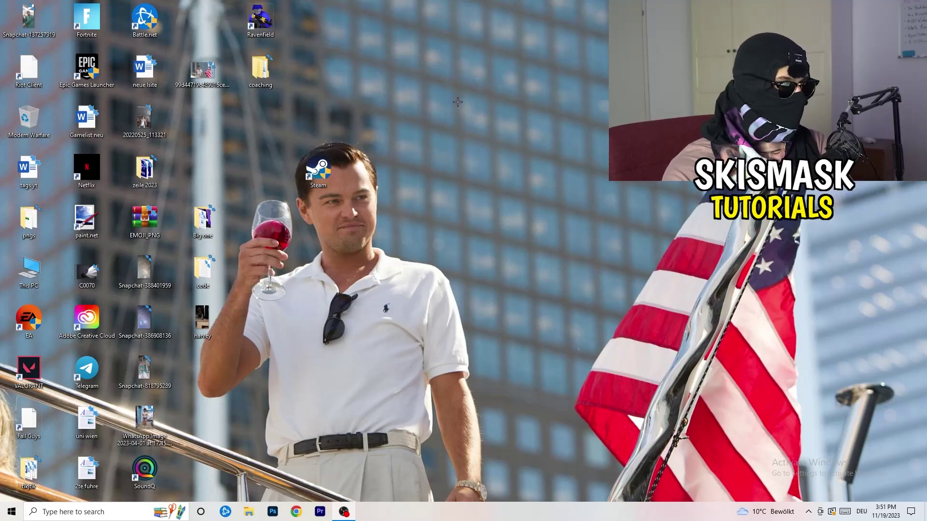
- Open Task Manager and maximize its window
mouse_move(476, 518)
left_mouse_down()
mouse_move(792, 269)
mouse_move(522, 452)
mouse_move(471, 492)
mouse_move(471, 514)
left_mouse_up()
right_click(472, 514)
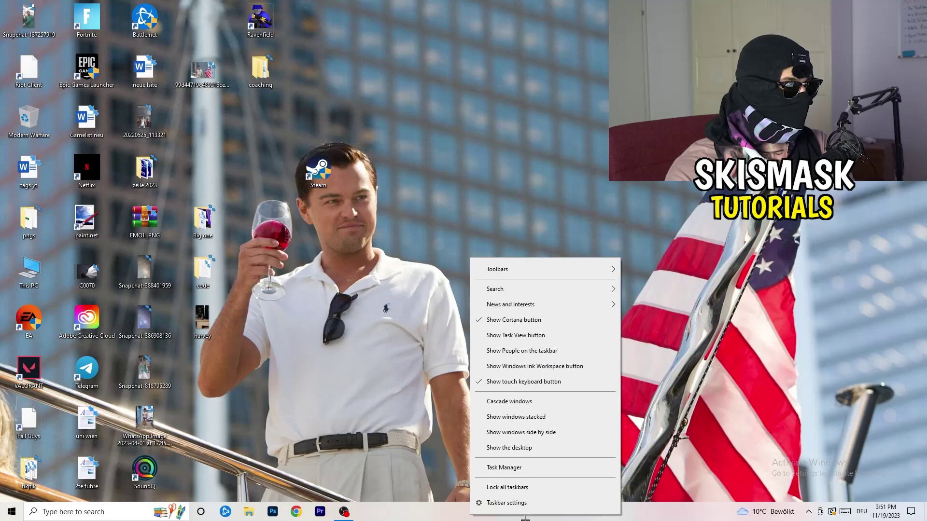
left_click(517, 469)
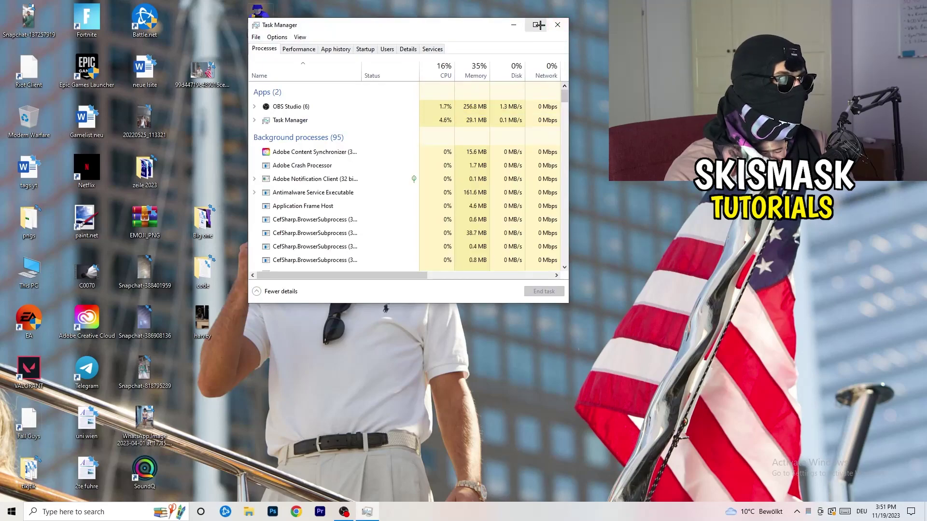
left_click(534, 24)
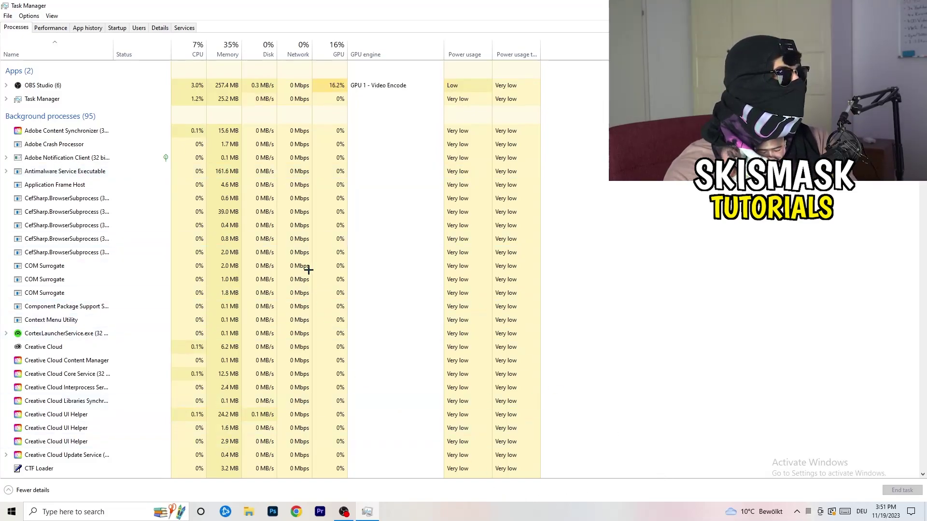
- Show the detailed process list and view the priority options for a Creative Cloud UI Helper process
left_click(154, 28)
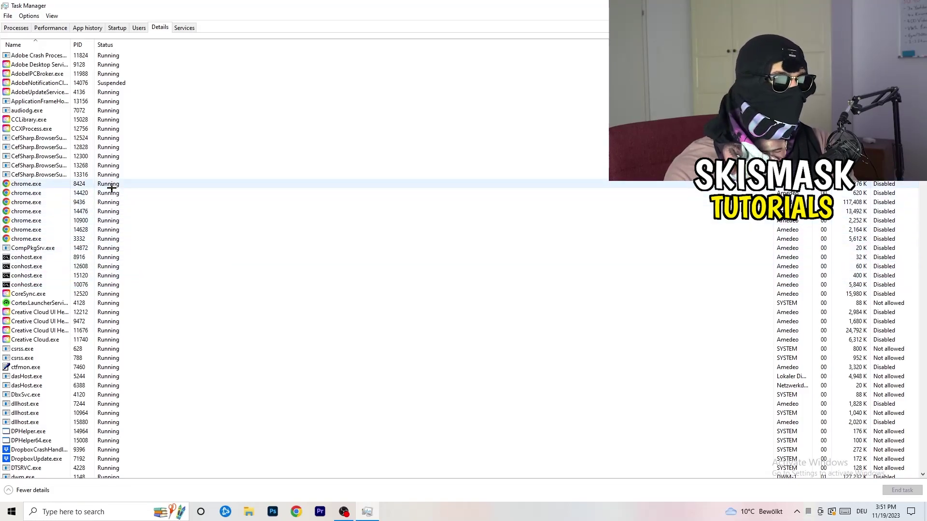
scroll(271, 275, "down", 3)
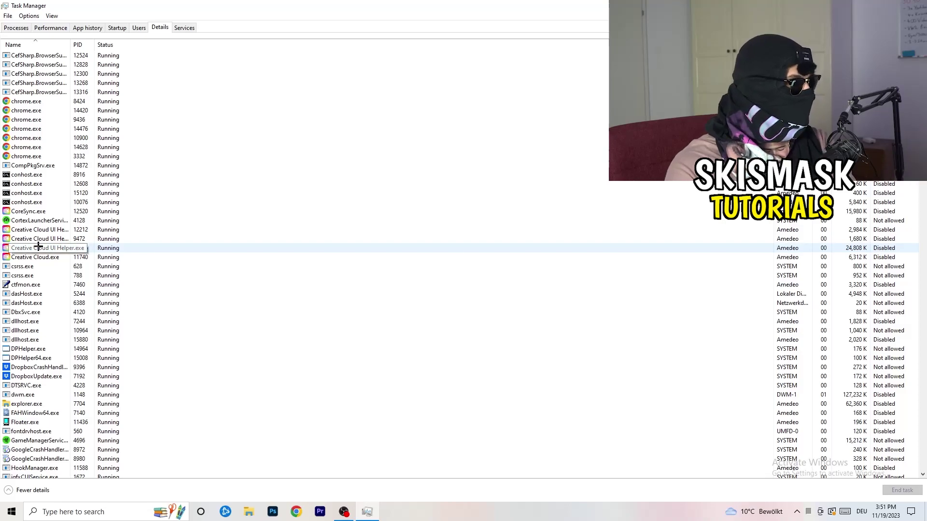
right_click(39, 247)
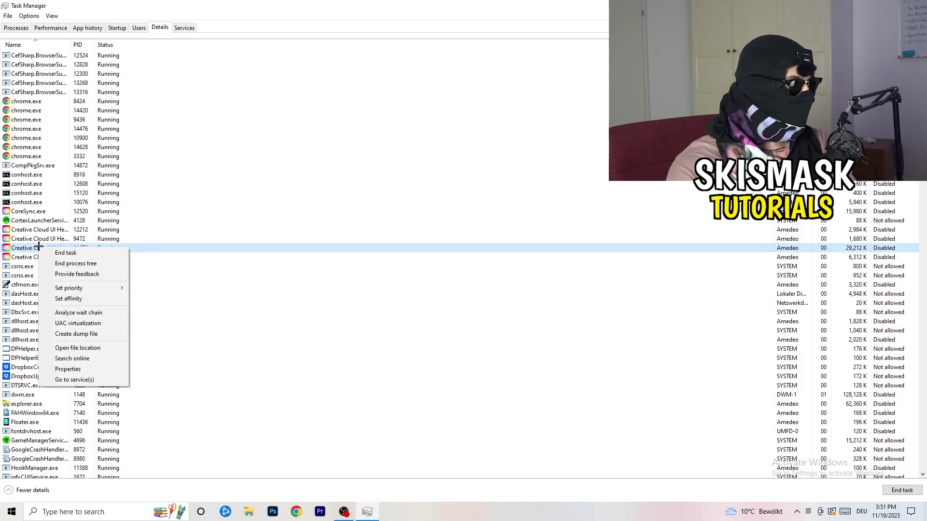
mouse_move(85, 290)
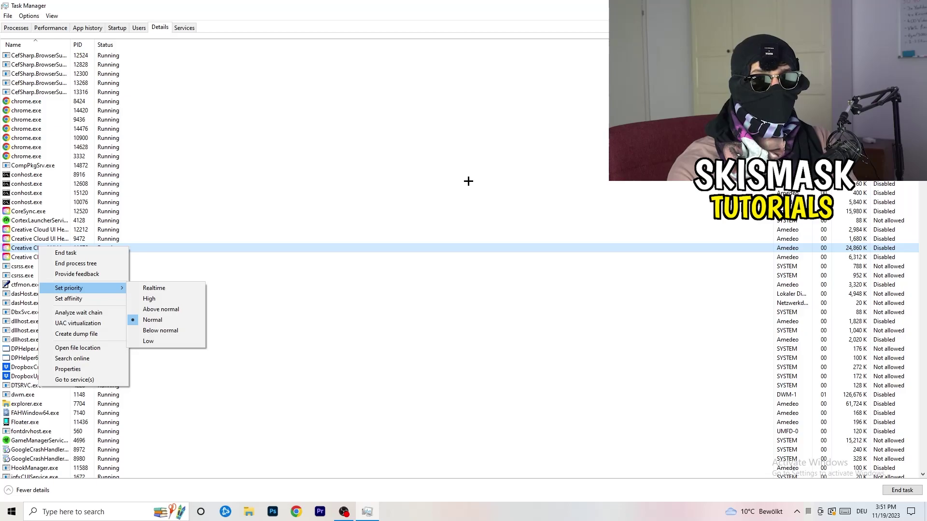
- Review the startup programs and view the available actions for File Association Helper without changing it
left_click(123, 27)
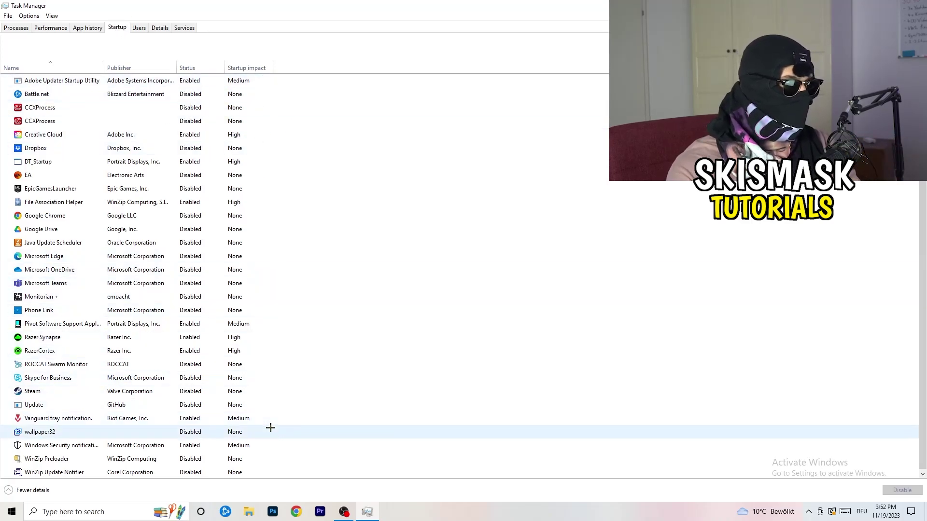
scroll(277, 430, "down", 1)
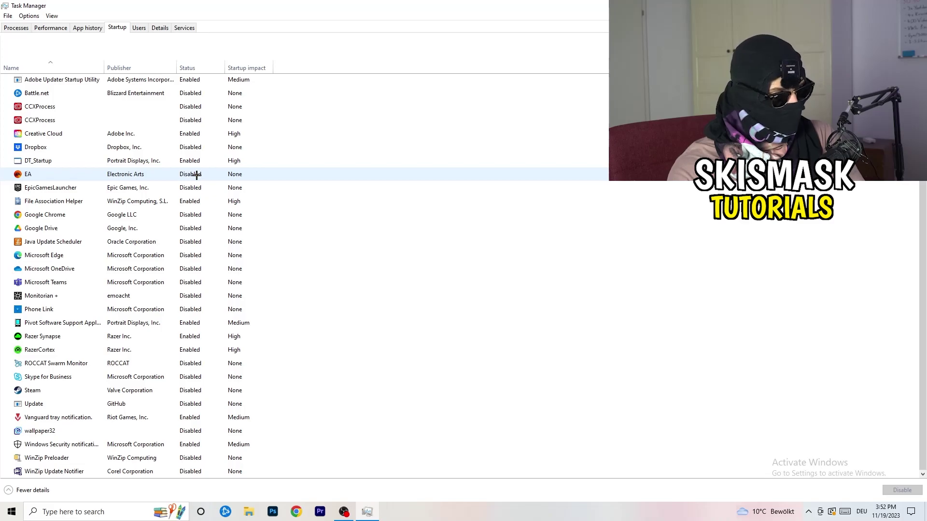
right_click(194, 201)
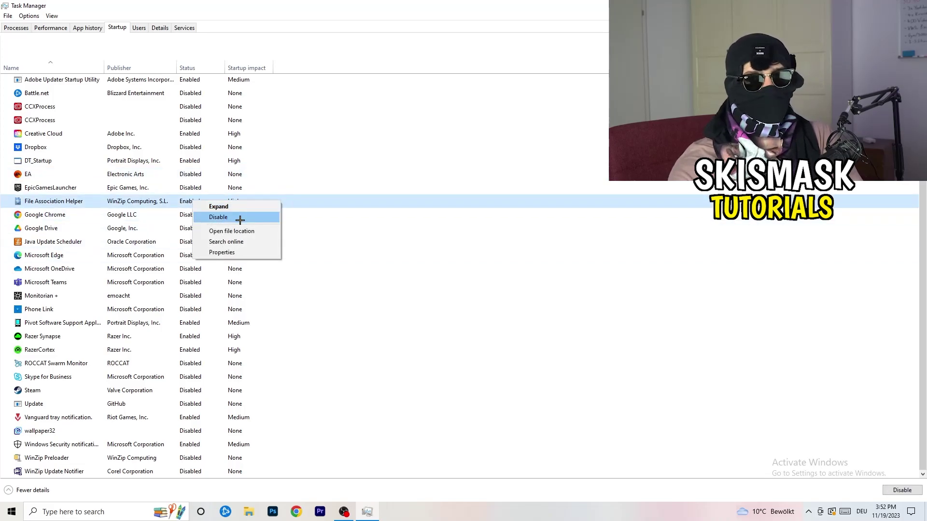
left_click(379, 70)
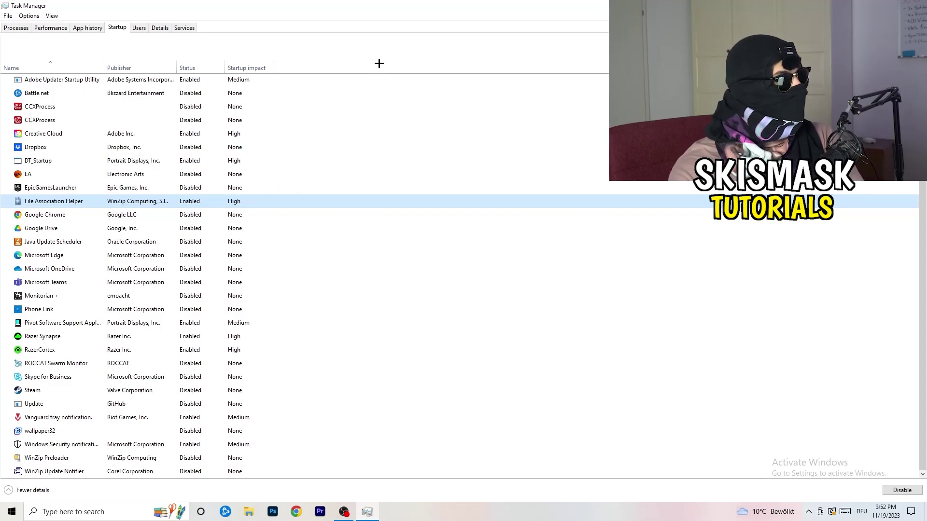
- Return to the running processes and sort them by GPU usage in ascending order
left_click(25, 28)
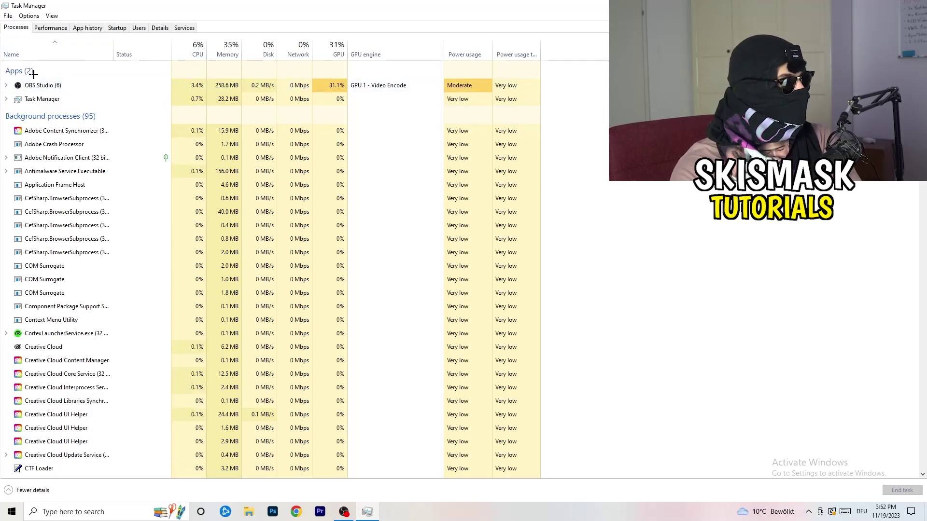
left_click(193, 48)
left_click(326, 44)
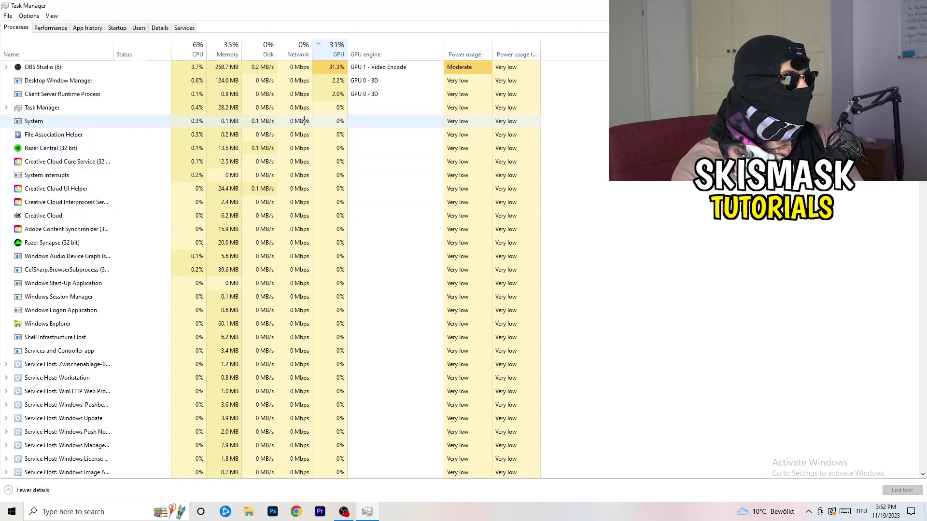
left_click(335, 50)
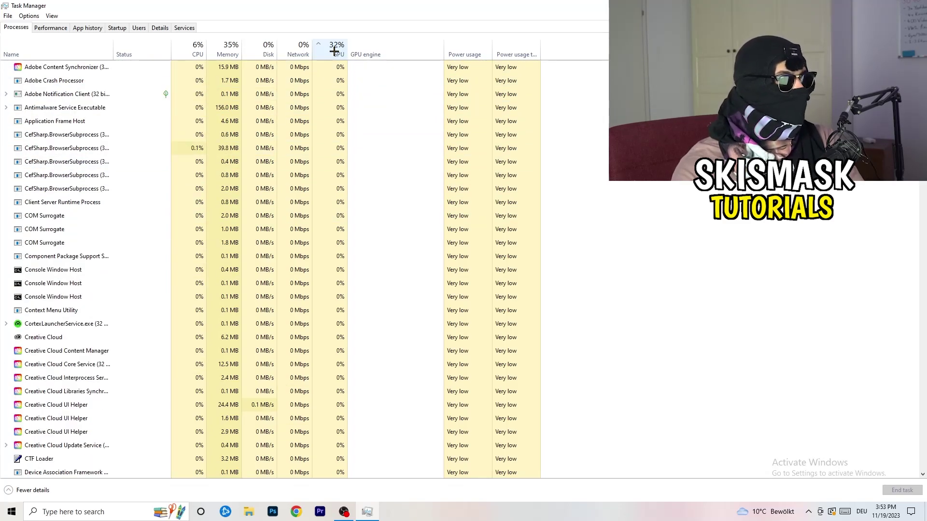
- Look through the process list and view the available actions for the Microsoft Windows Search Indexer without ending it
scroll(338, 153, "down", 4)
scroll(339, 153, "down", 9)
scroll(341, 152, "up", 13)
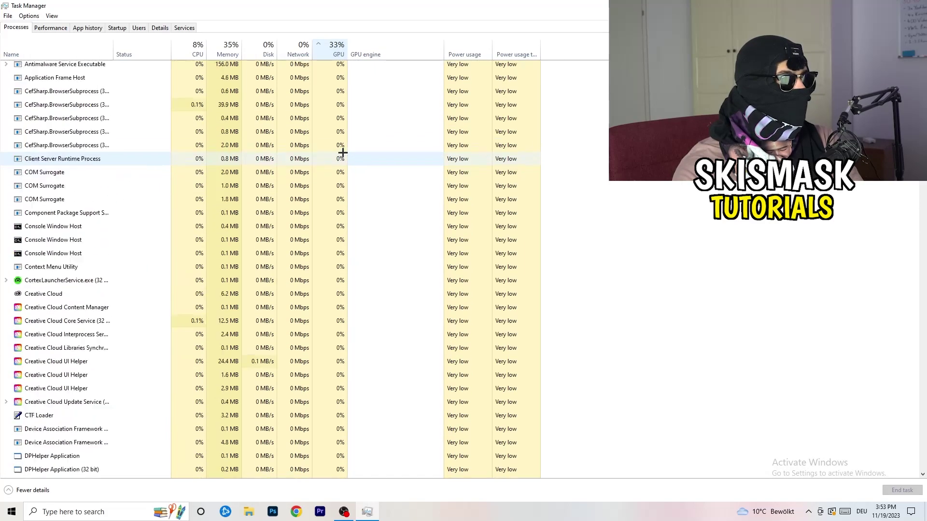
scroll(342, 151, "down", 15)
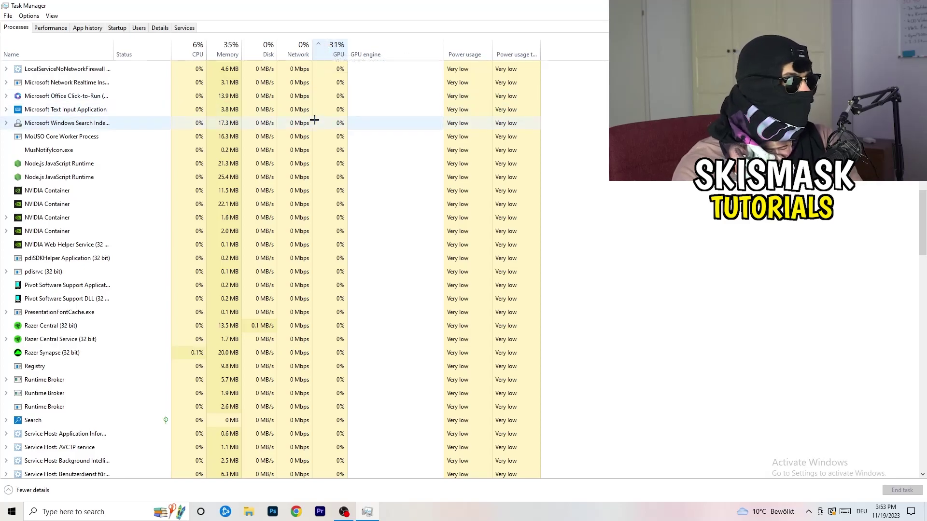
right_click(314, 120)
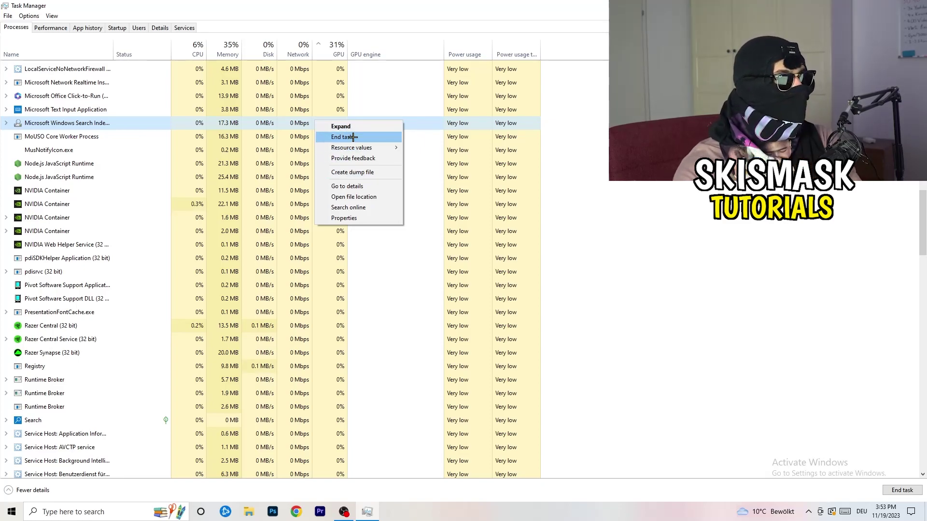
left_click(193, 47)
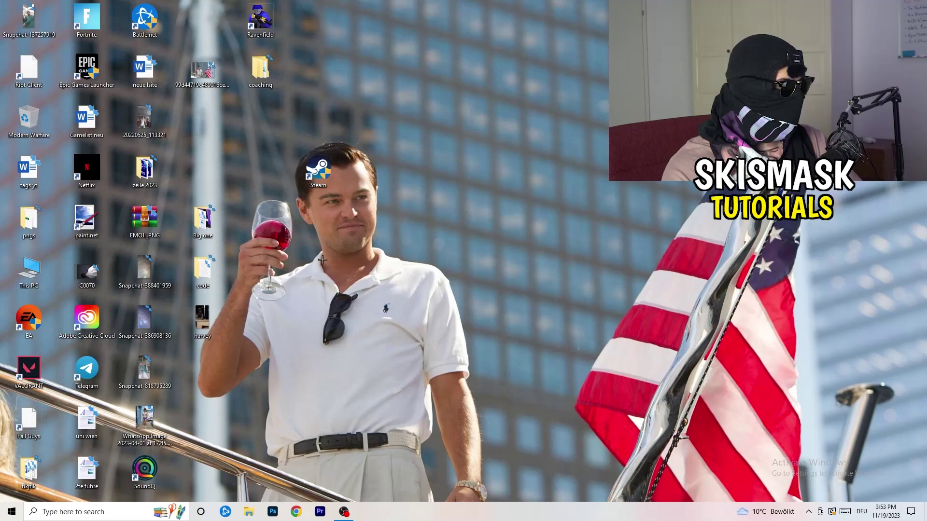
- Open the Xbox Game Bar page of the Gaming section in Windows Settings
left_click(2, 518)
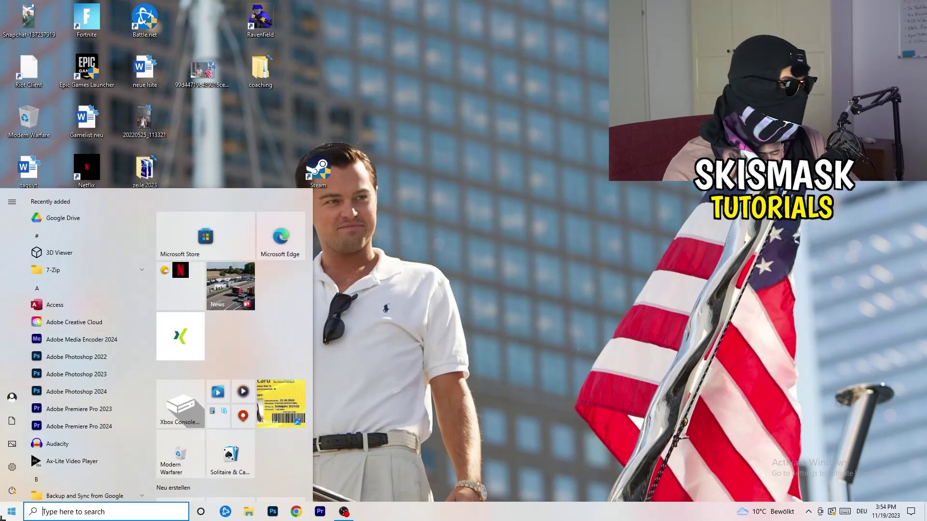
left_click(11, 468)
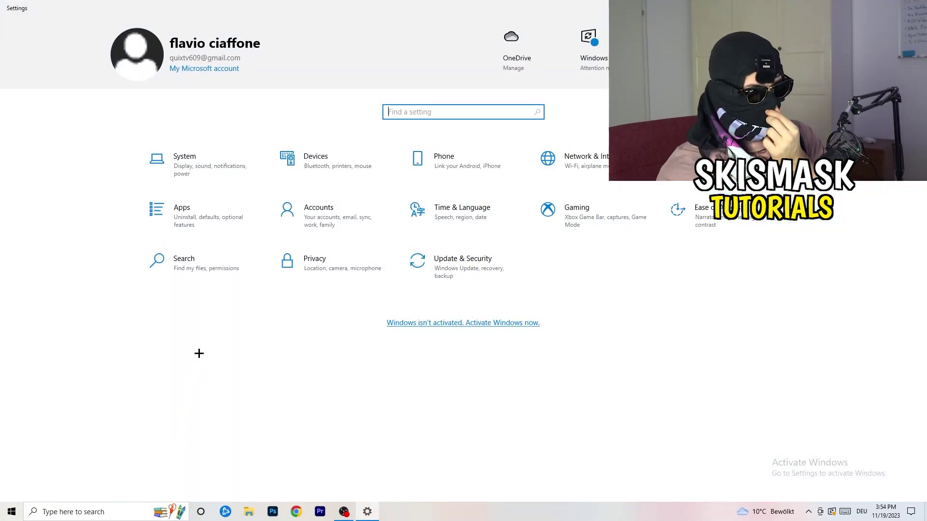
left_click(572, 212)
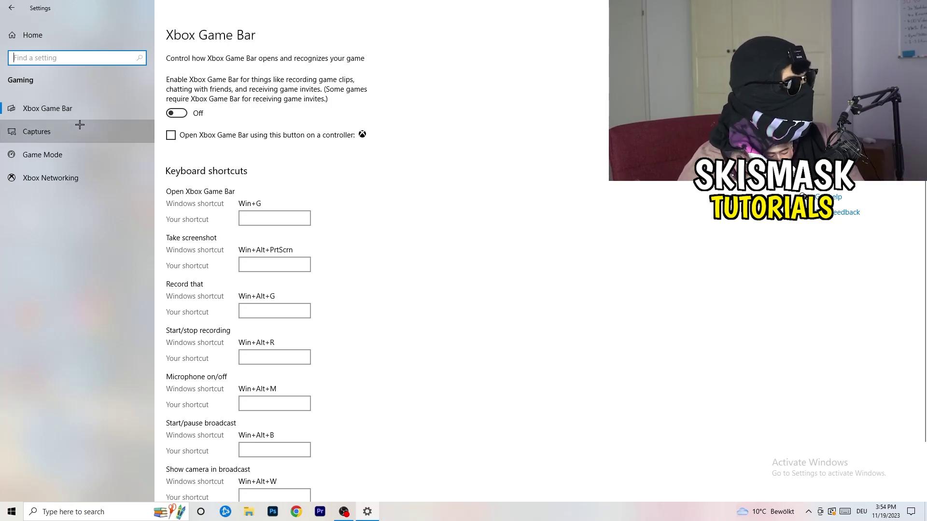
- Review the recording options for game captures and check the Game Mode setting
left_click(37, 132)
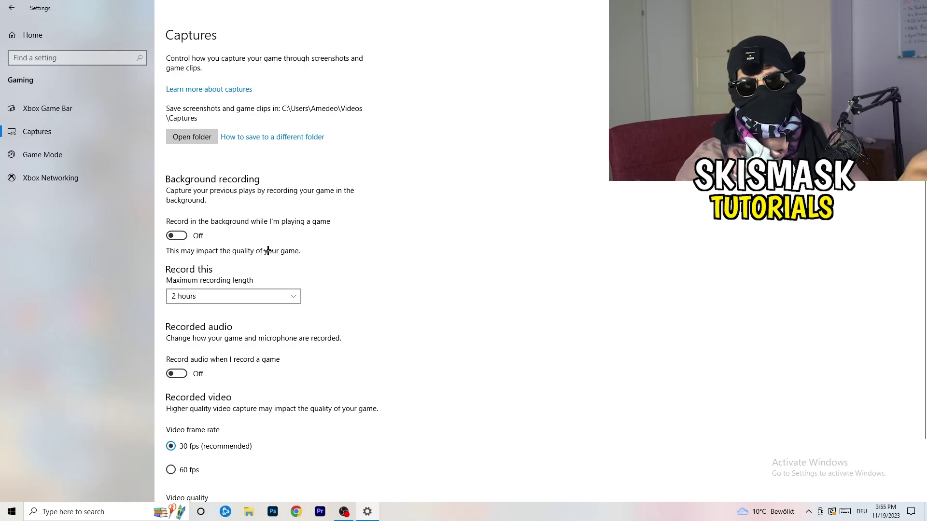
scroll(265, 251, "down", 2)
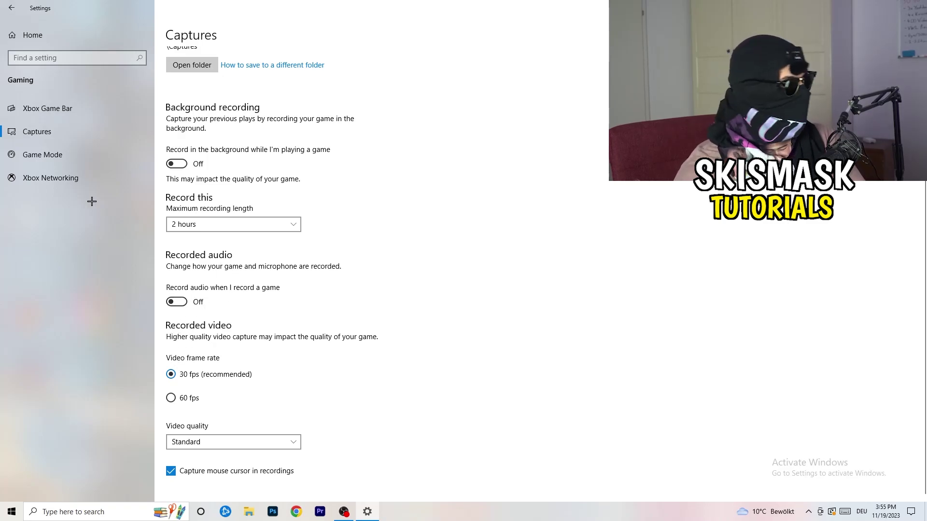
left_click(20, 153)
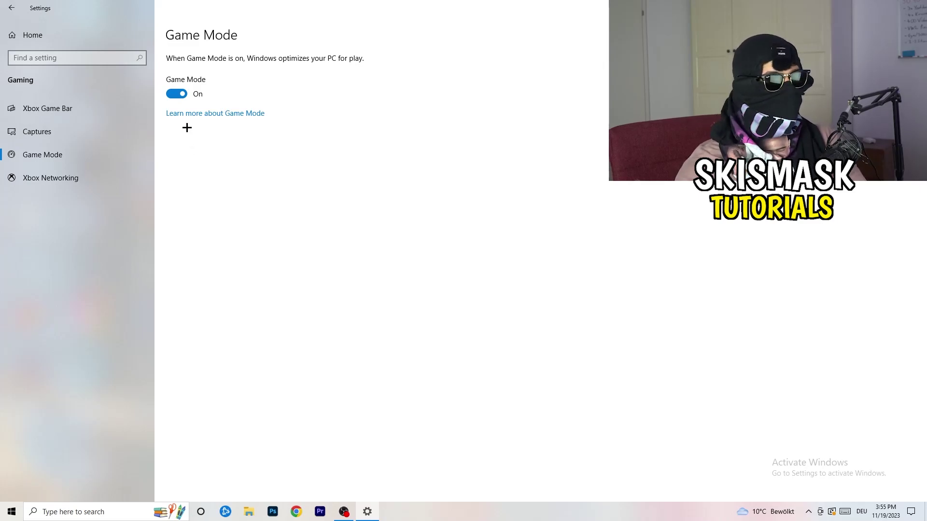
- Check the Windows Update page in the Update & Security settings for pending updates
left_click(11, 8)
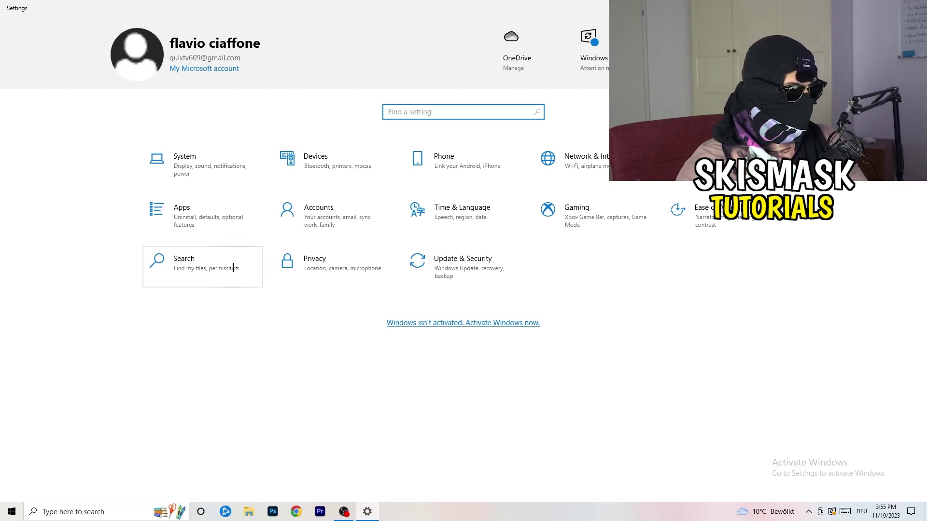
left_click(480, 285)
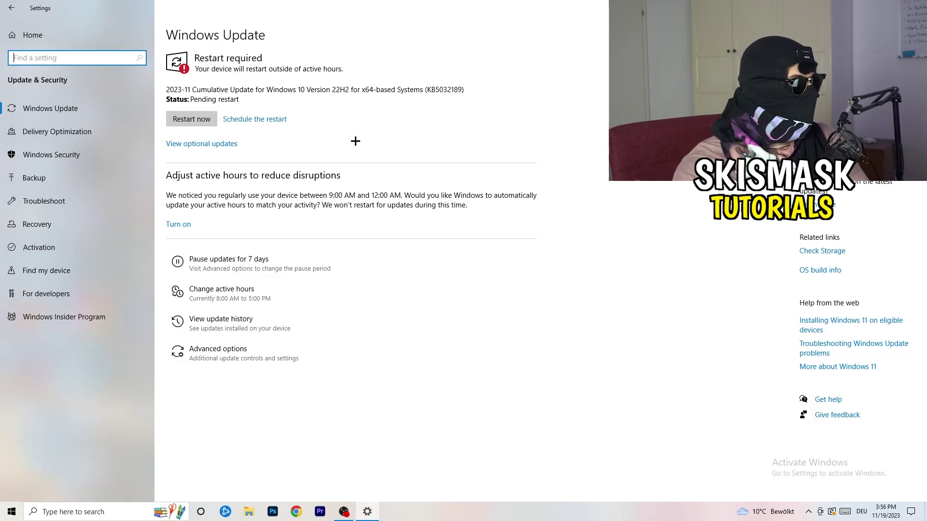
left_click_drag(357, 7, 165, 354)
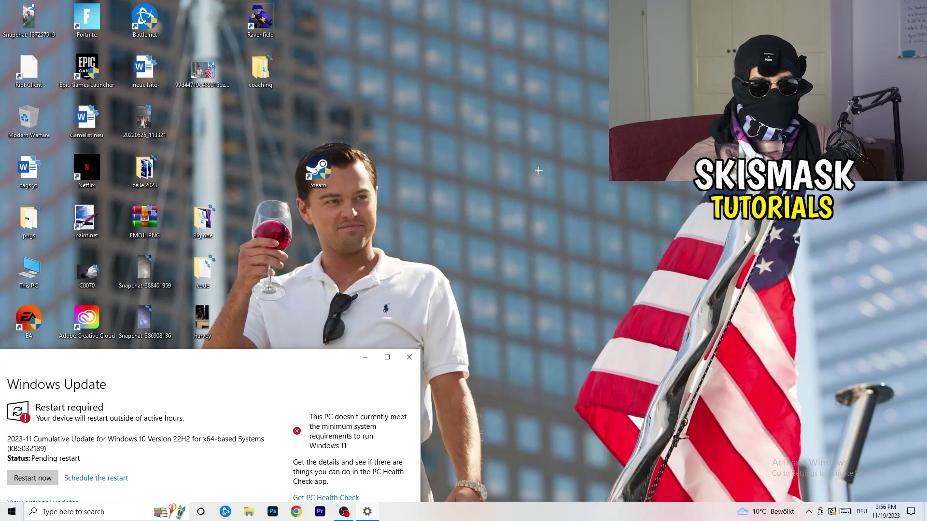
left_click(387, 357)
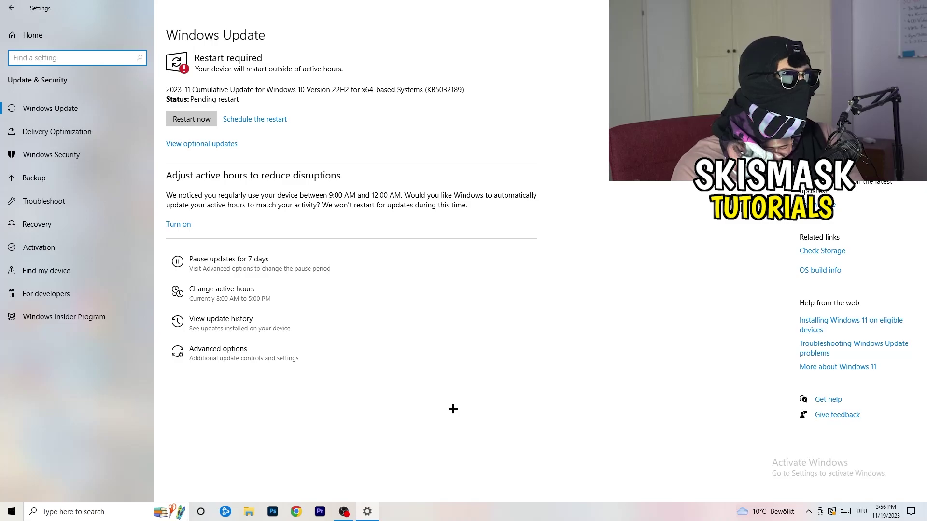
- Open the Display settings and review the scale and display resolution options without changing them
left_click(24, 42)
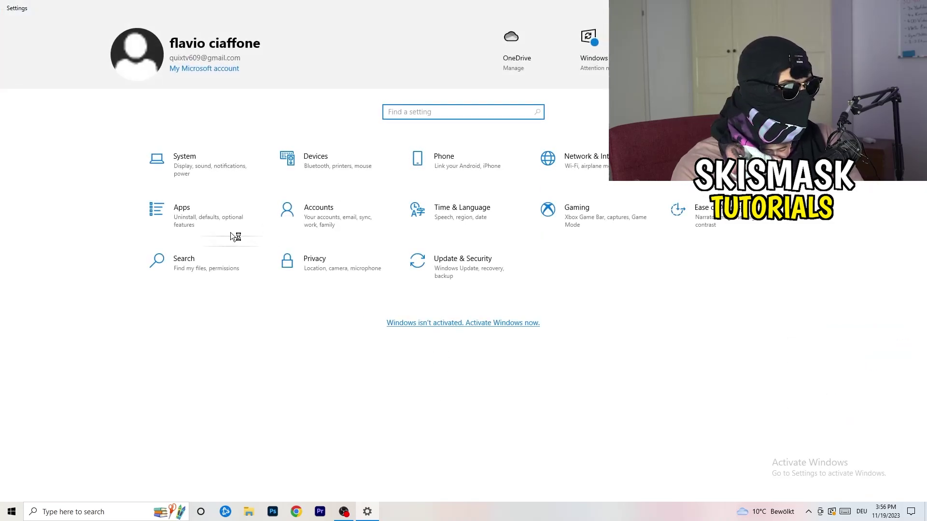
left_click(202, 164)
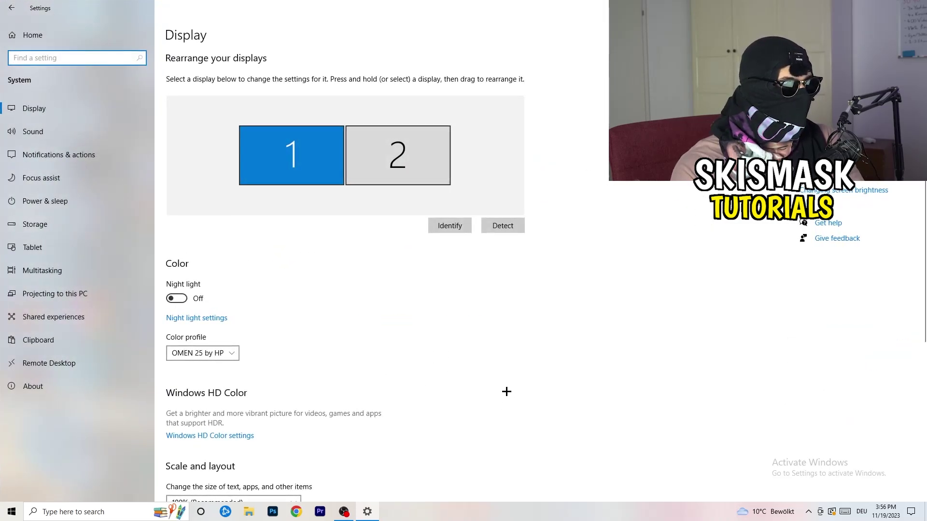
left_click(179, 37)
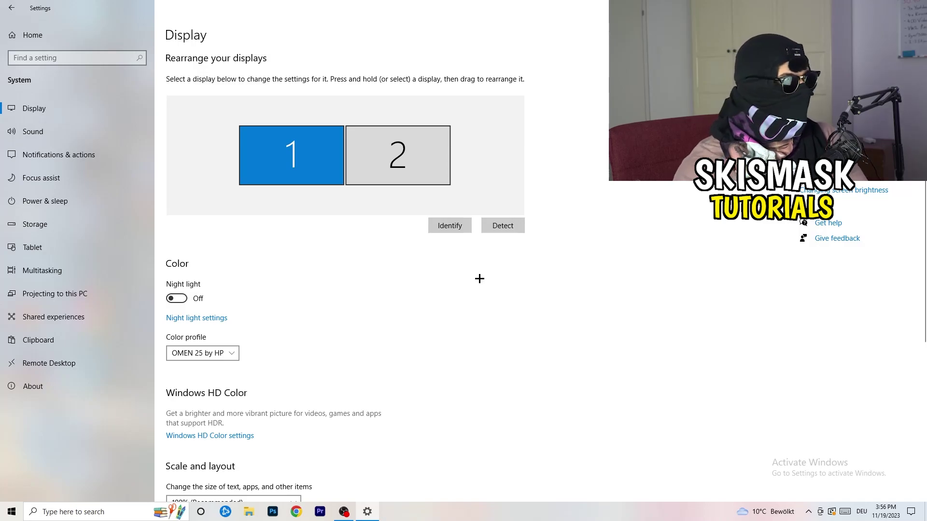
scroll(363, 243, "down", 3)
scroll(363, 244, "down", 2)
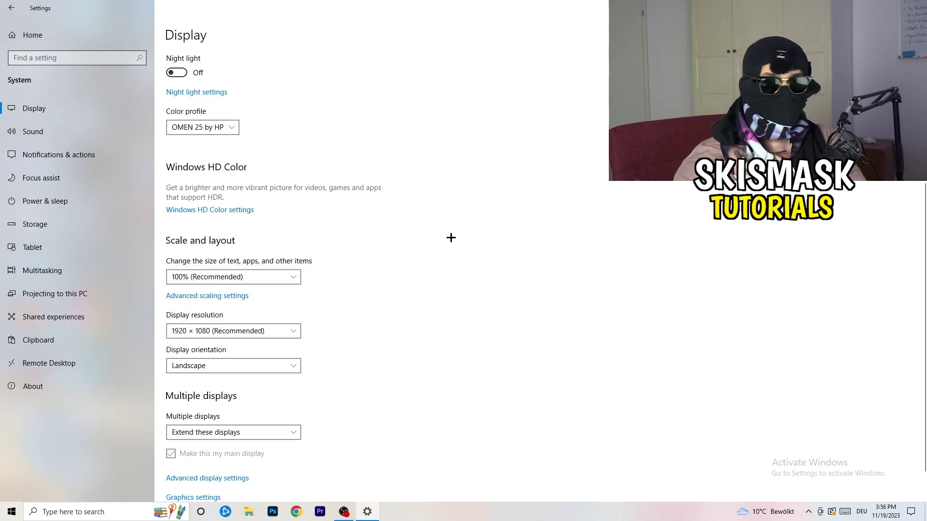
scroll(223, 262, "down", 2)
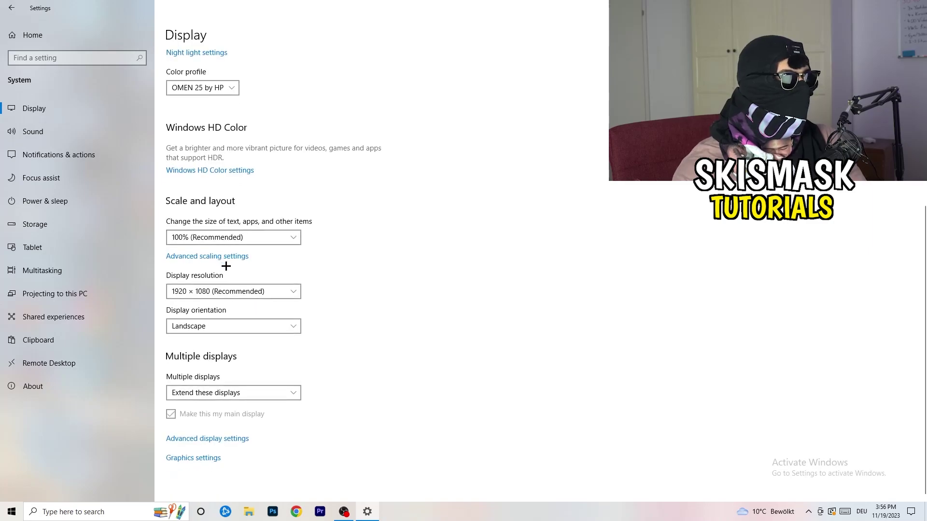
left_click(251, 296)
left_click(456, 261)
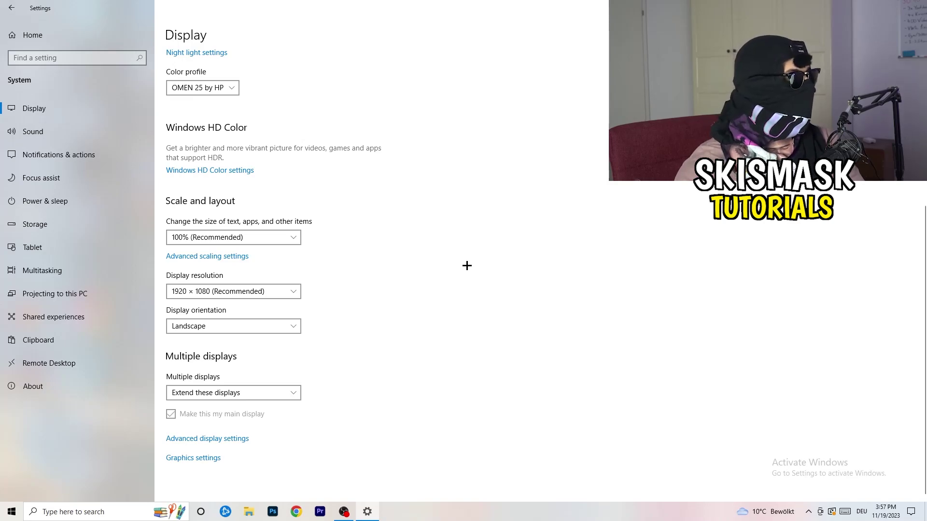
- Review the available power plans, including the additional ones, through the additional power settings of Power & sleep, and close Power Options
left_click(62, 202)
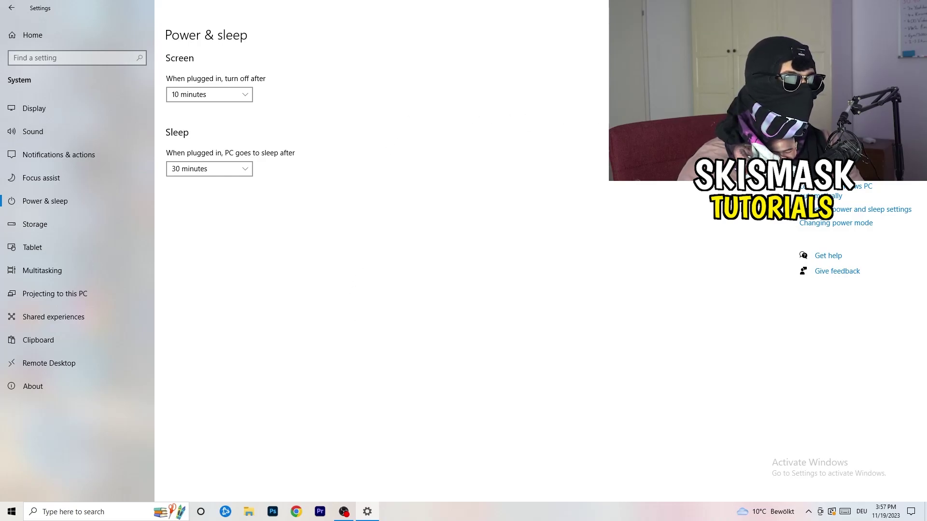
left_click(865, 209)
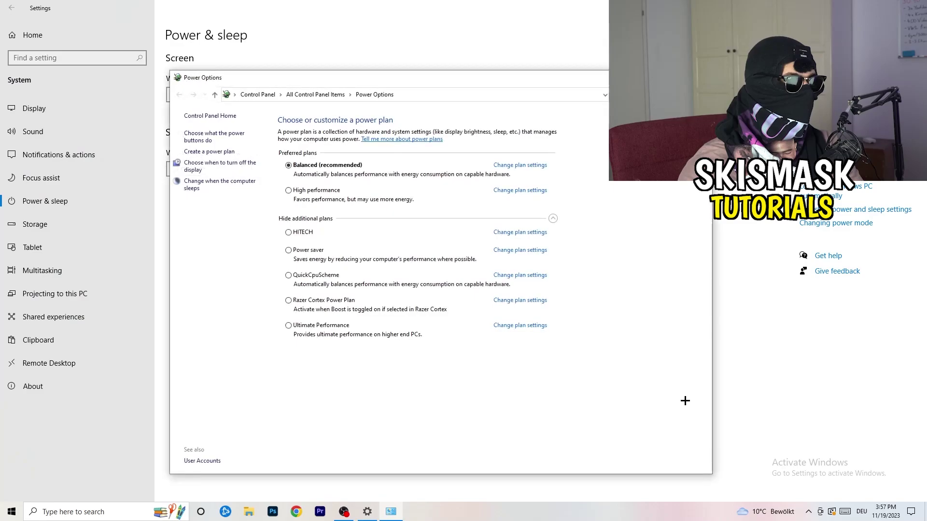
left_click(553, 219)
left_click(554, 219)
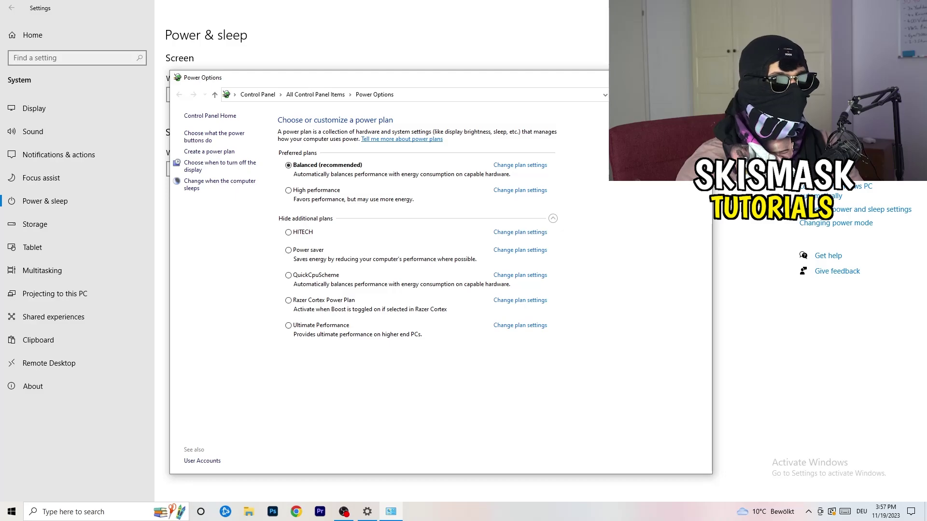
left_click(701, 78)
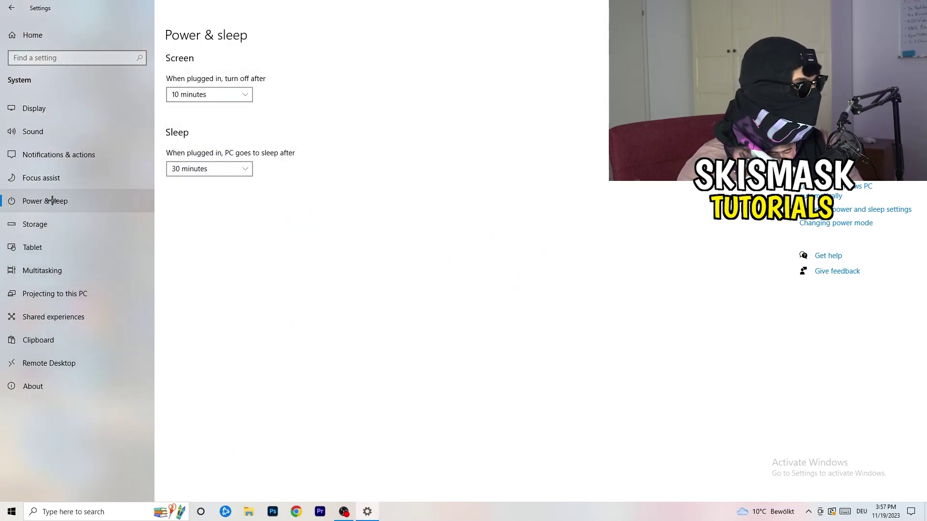
- Review the Storage Sense configuration for cleanup frequency and temporary files in the Storage settings, and close Settings
left_click(56, 225)
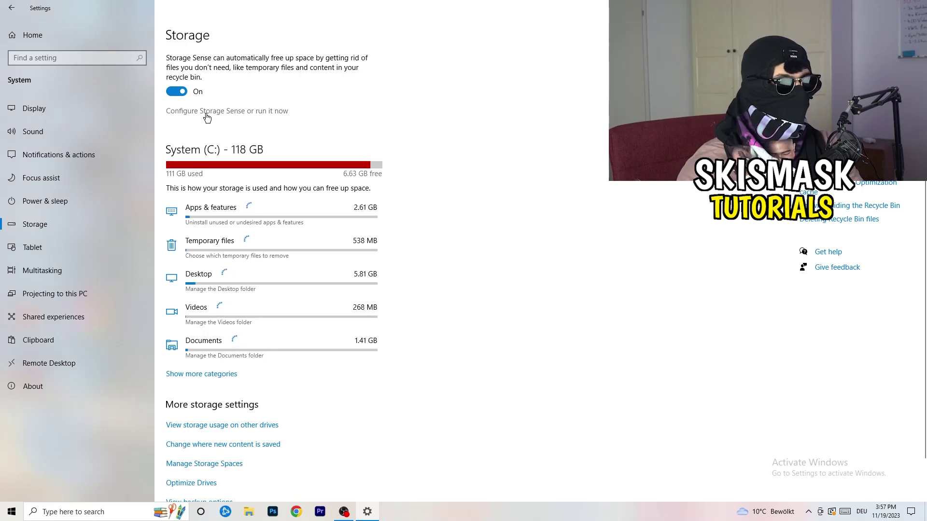
left_click(207, 114)
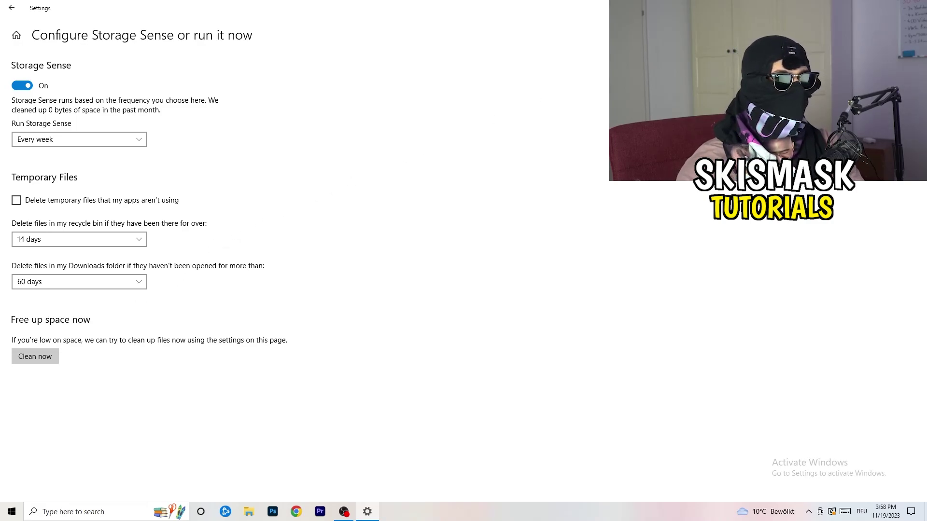
key("alt+F4")
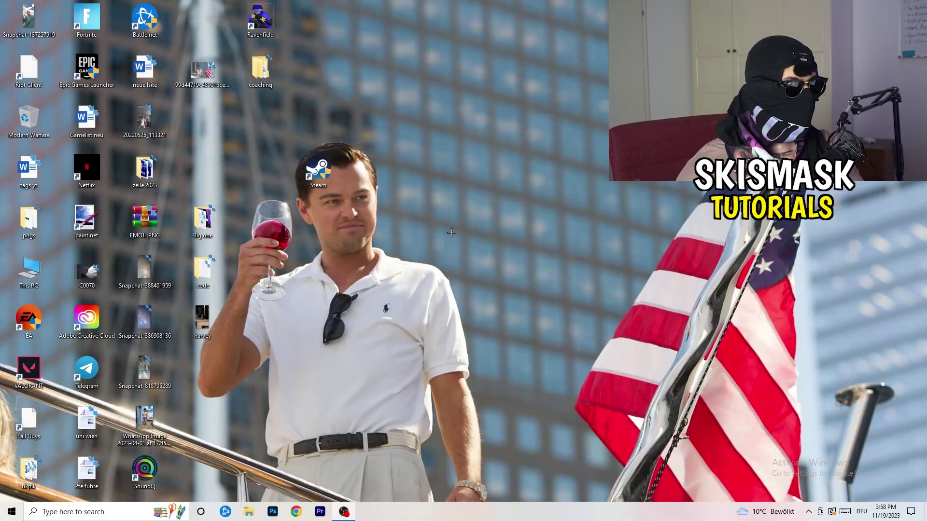